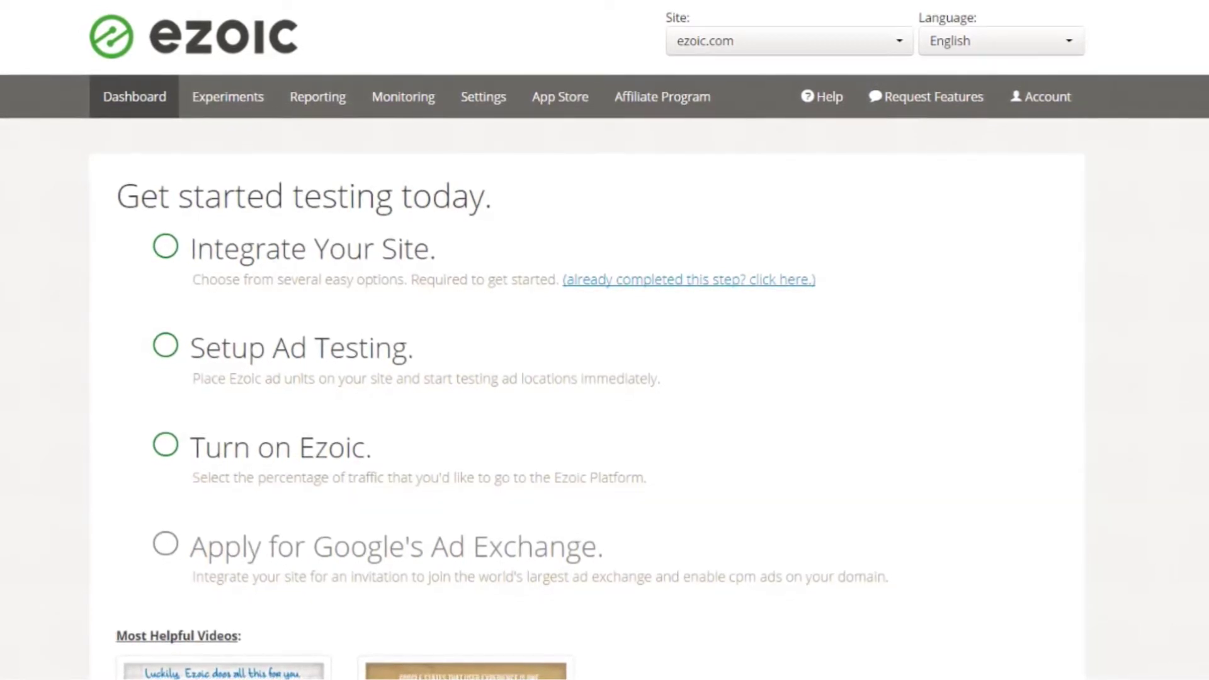
Step: Open the Ad Tester app from Your Apps and scroll to its empty Display Ad Units table
scroll(604, 340, down, 4)
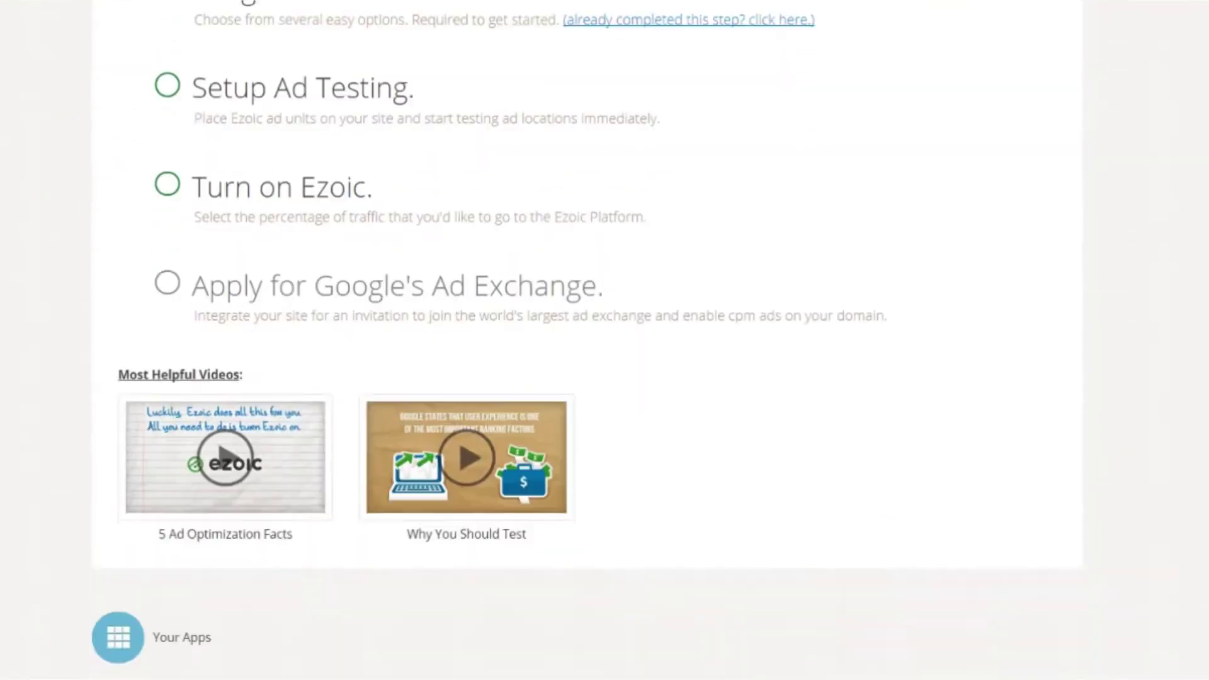
scroll(481, 227, down, 5)
scroll(480, 227, down, 5)
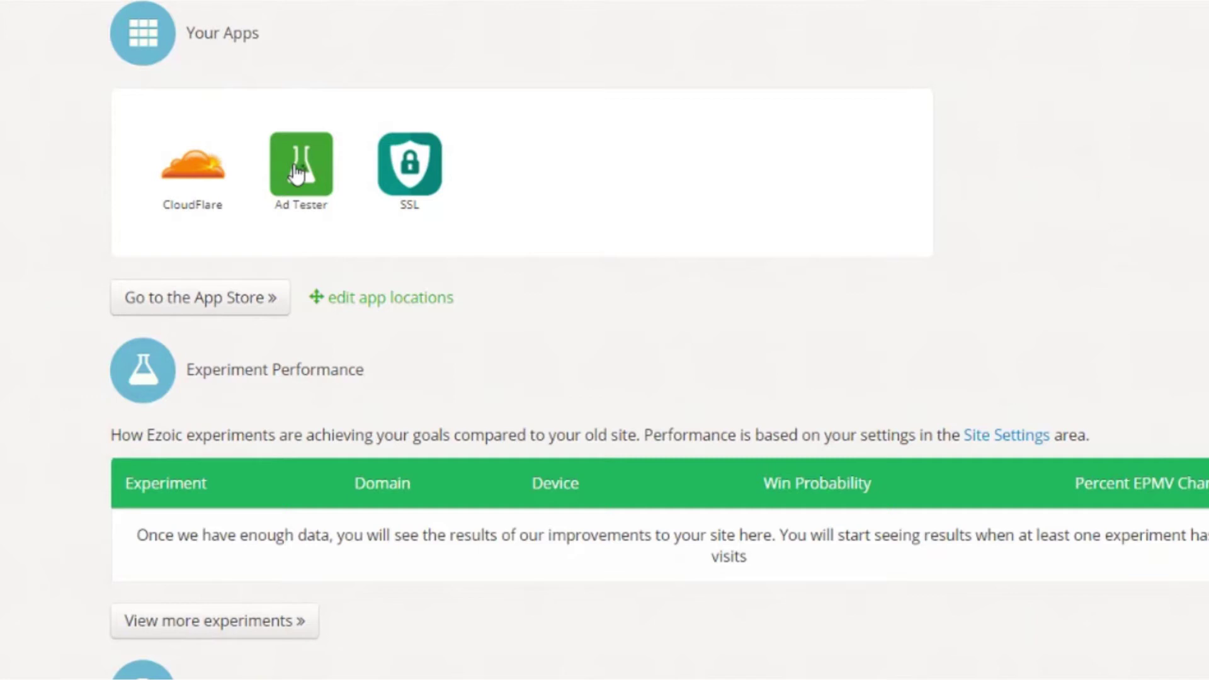
click(297, 172)
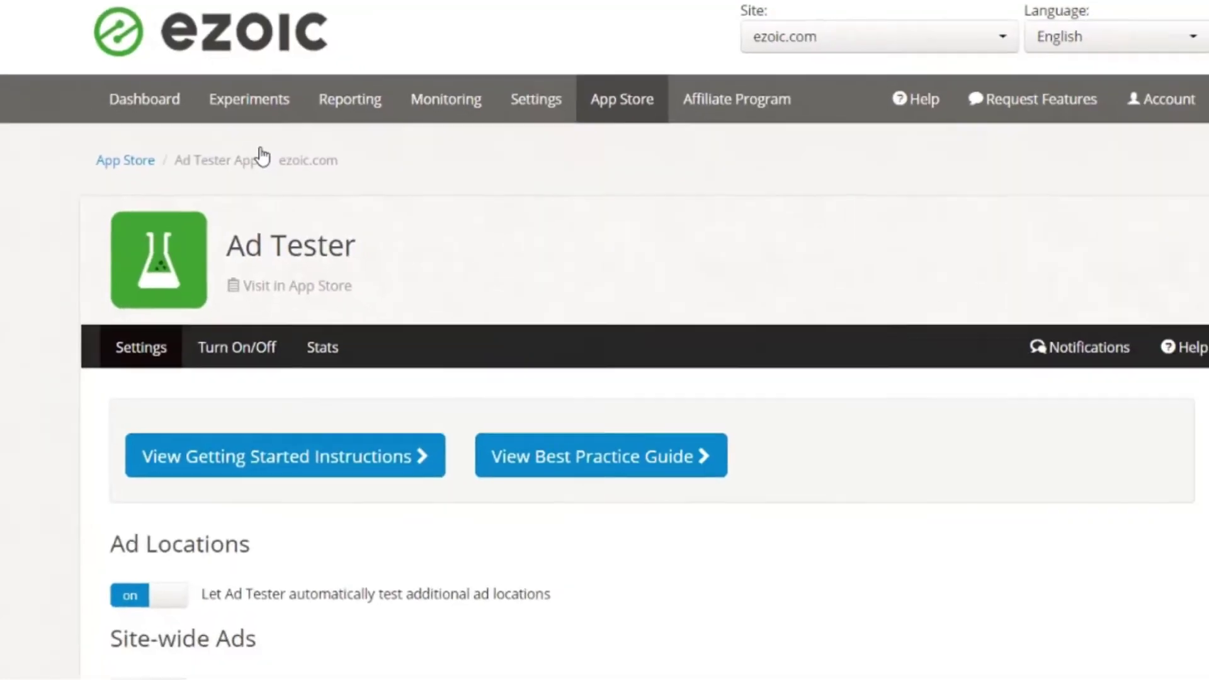
scroll(233, 141, down, 5)
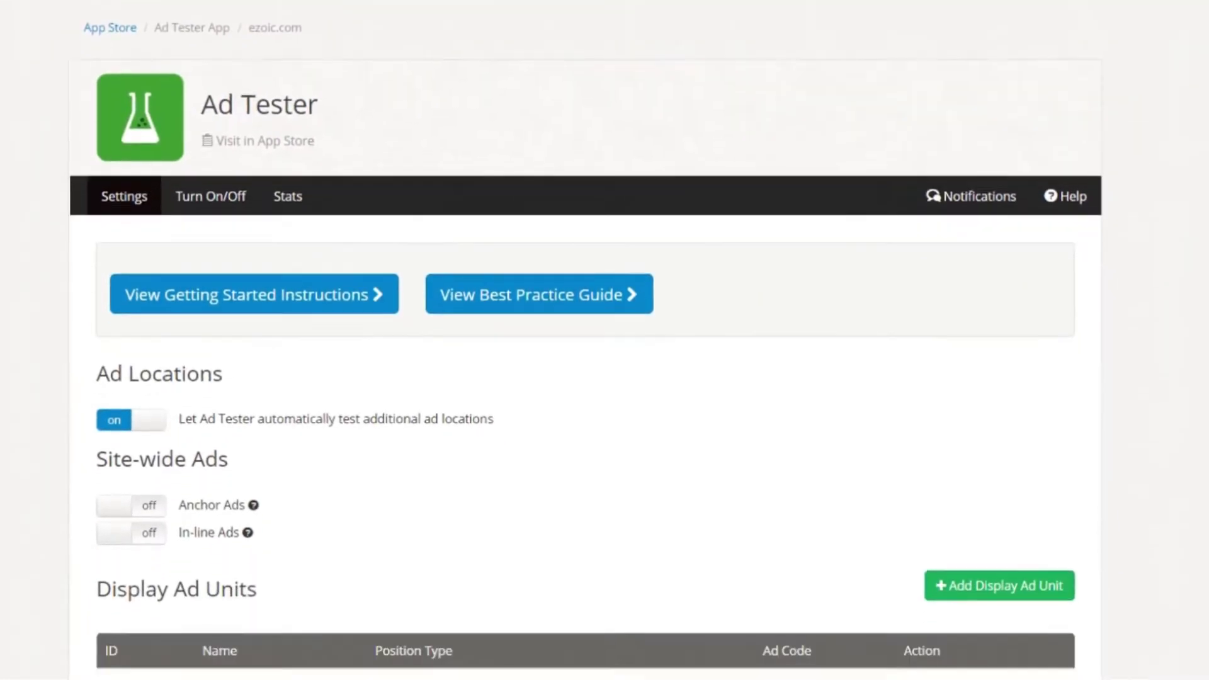
scroll(1101, 64, down, 3)
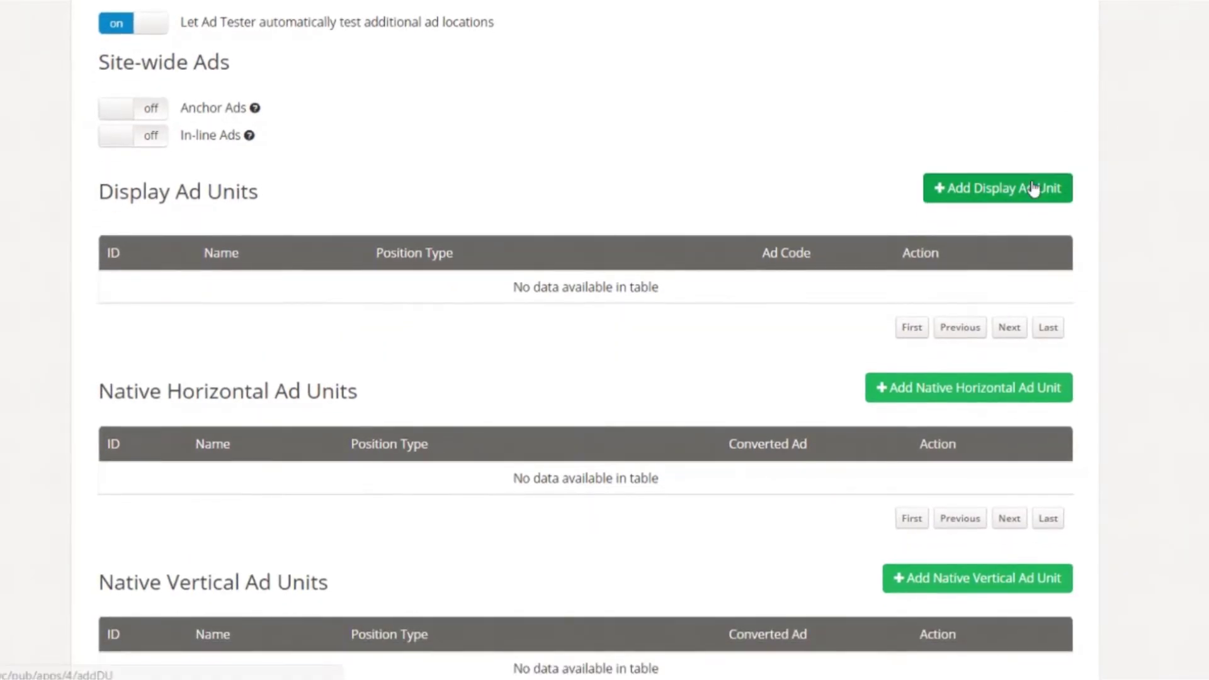
click(1033, 188)
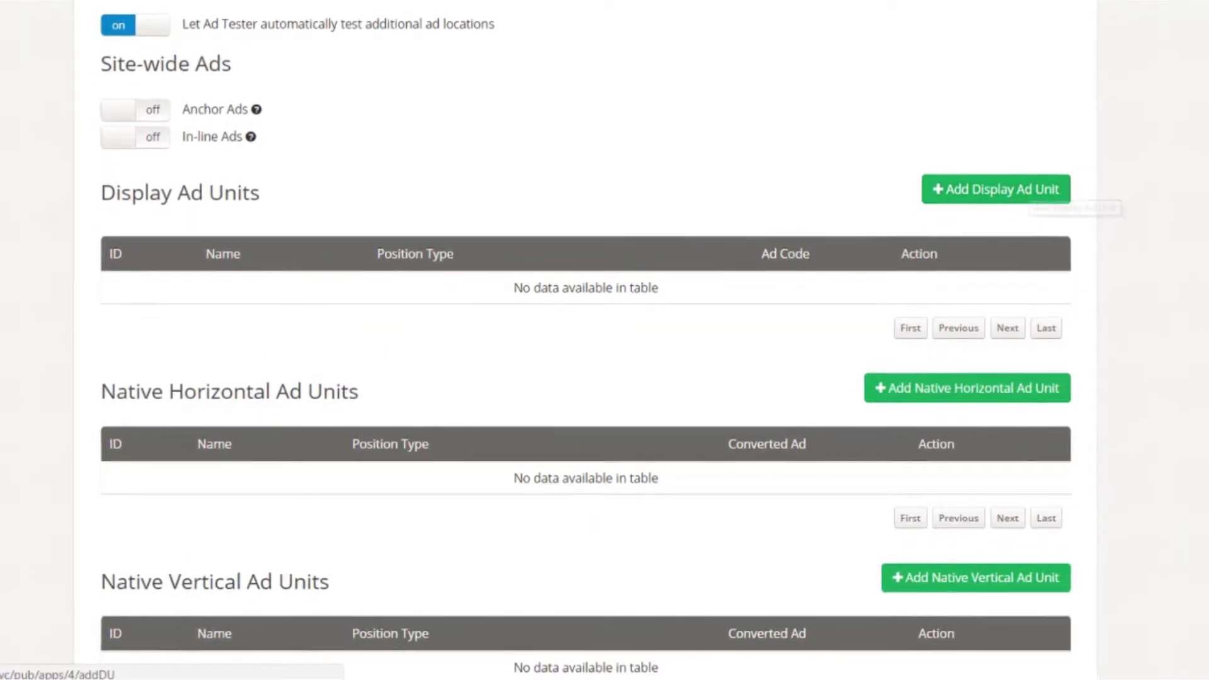
scroll(585, 340, down, 3)
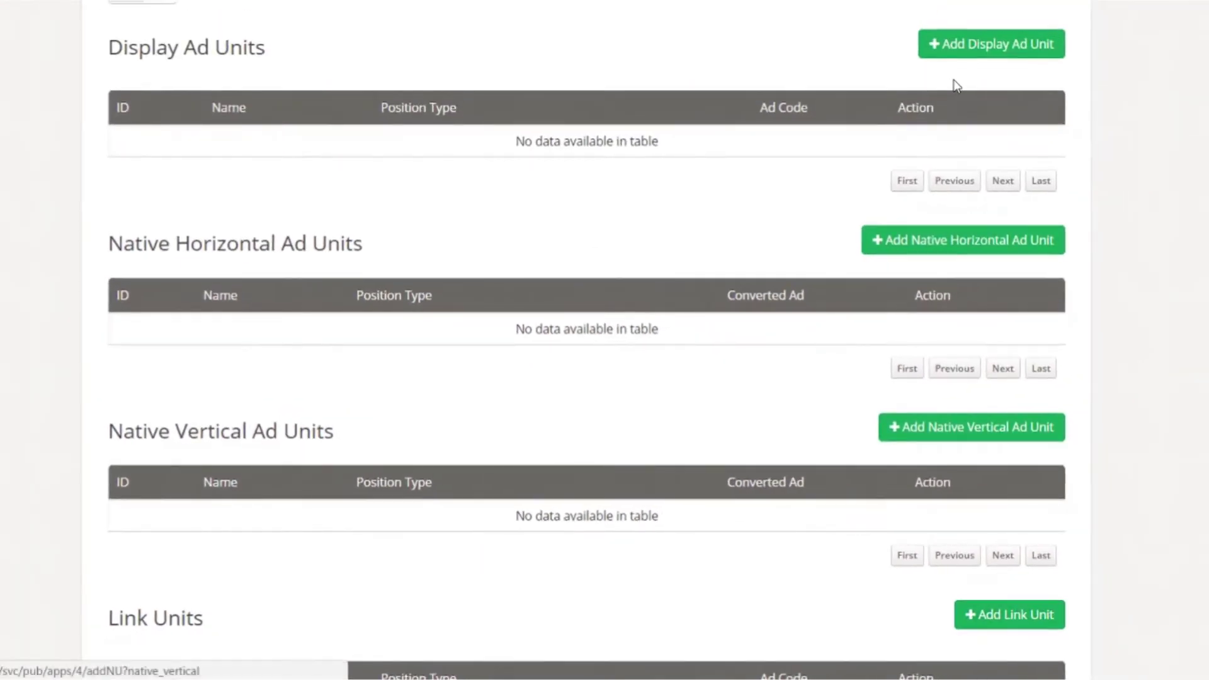
Step: Add a display ad unit with location Sidebar Top and the name 'Side Bar Top'
click(946, 48)
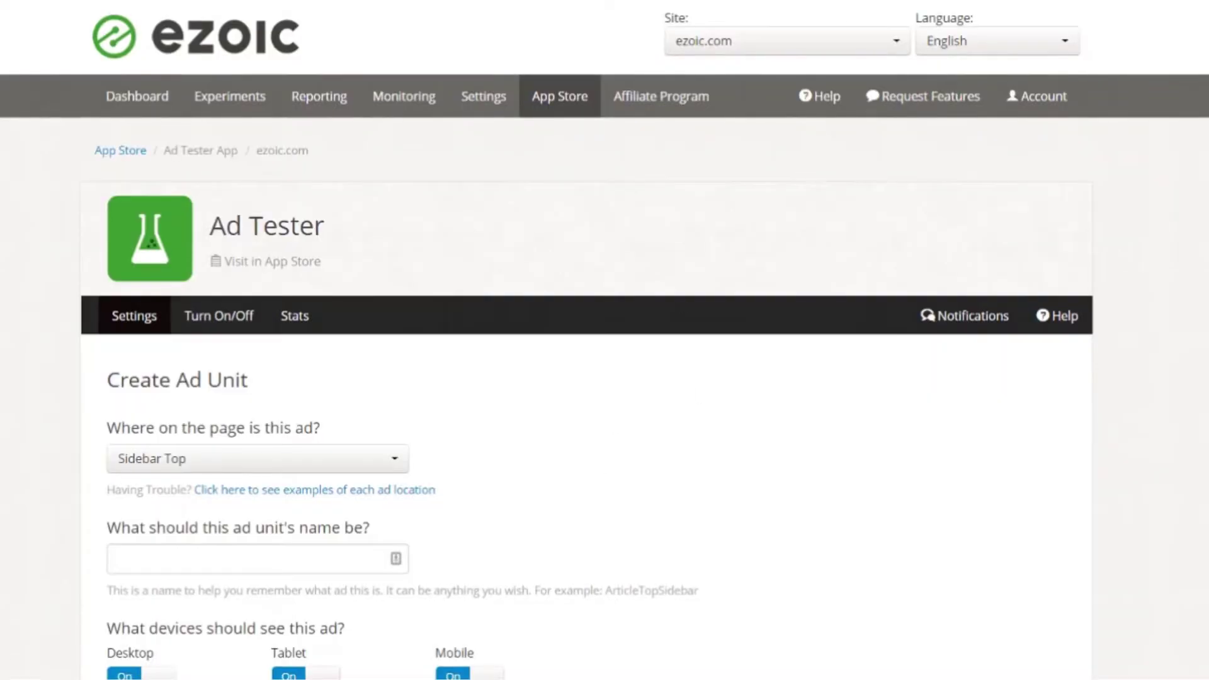
scroll(604, 377, down, 3)
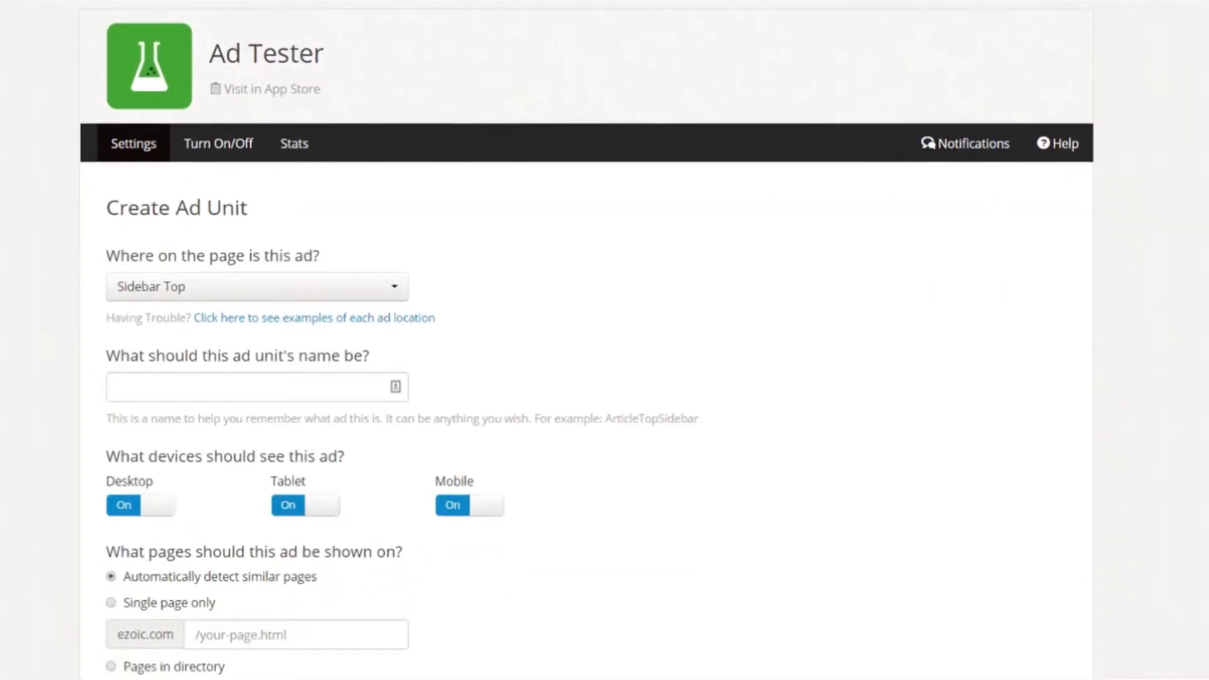
click(394, 291)
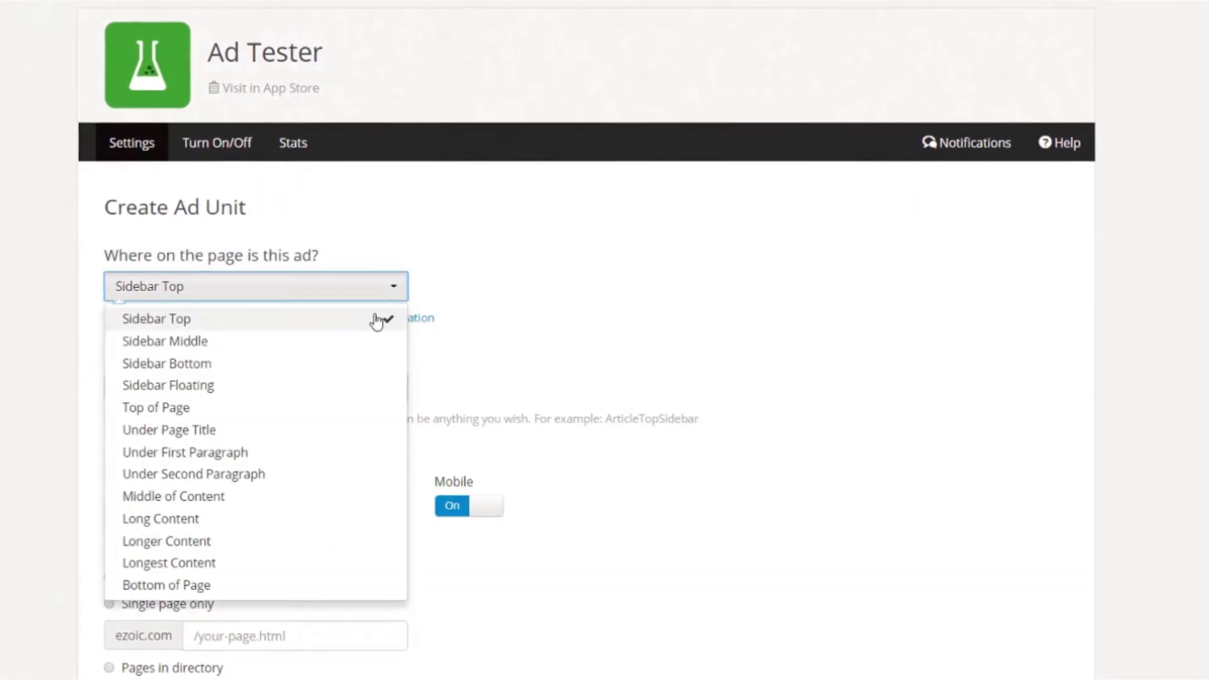
click(376, 321)
click(297, 382)
text(Side Bar )
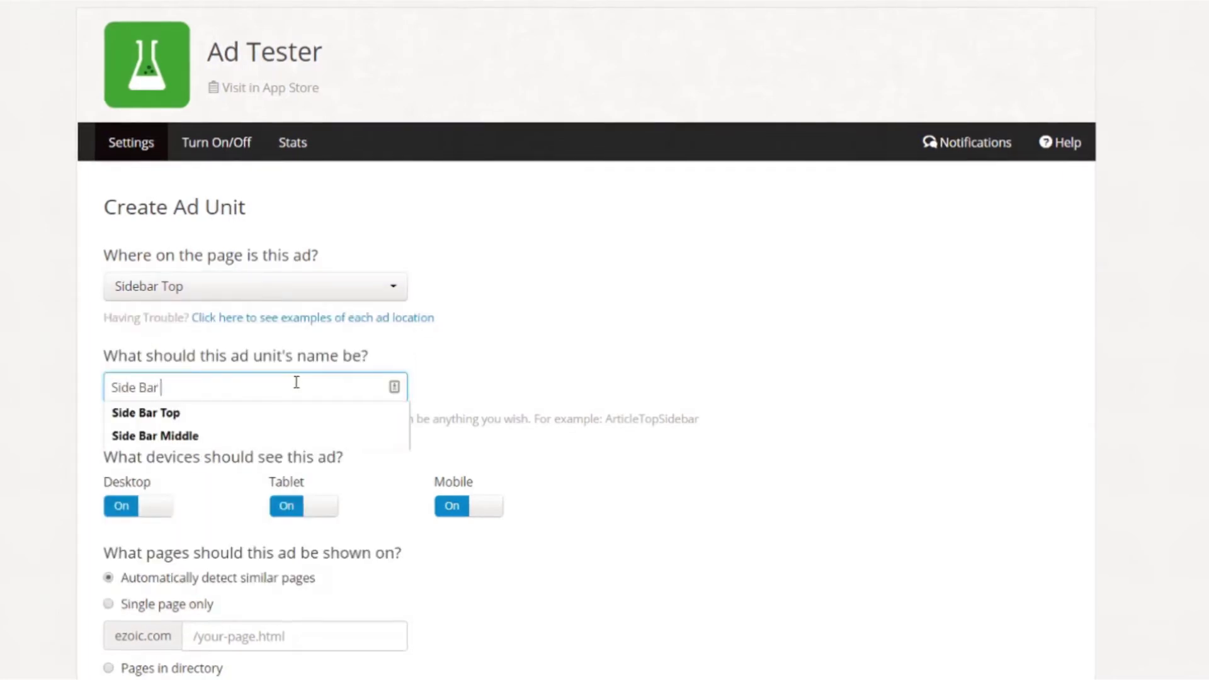
text(Top)
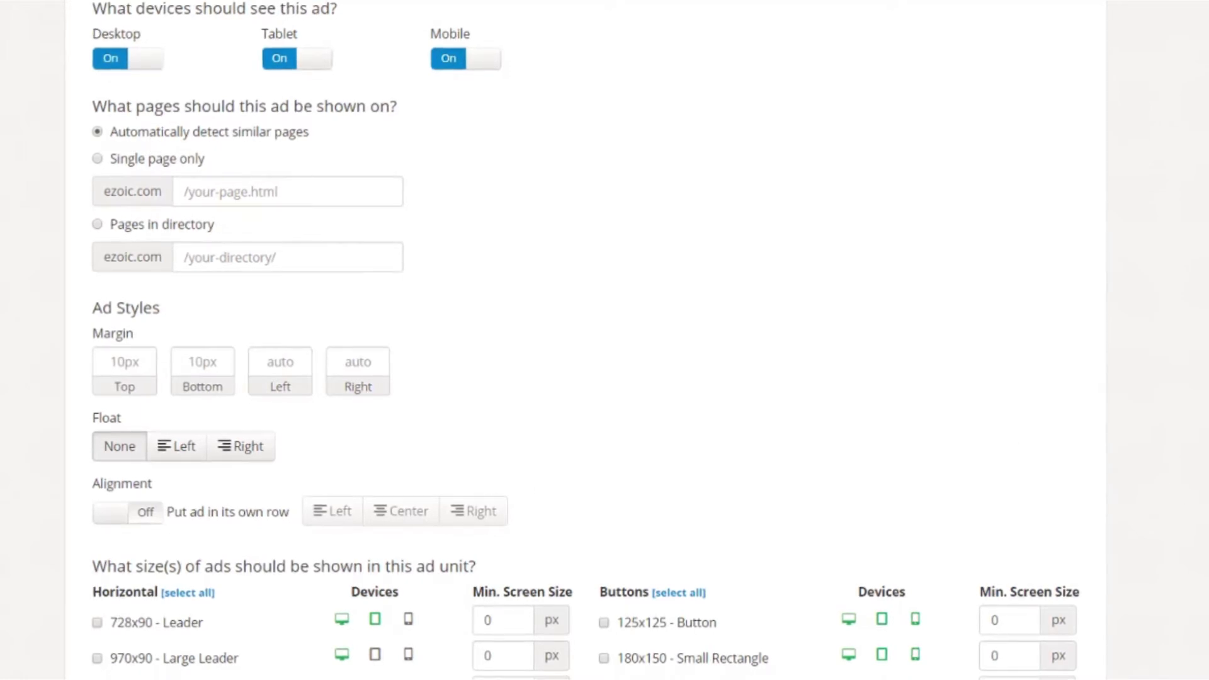
Step: Select all Boxes, Buttons and Vertical sizes and create the Side Bar Top ad
scroll(586, 340, down, 4)
scroll(585, 340, down, 2)
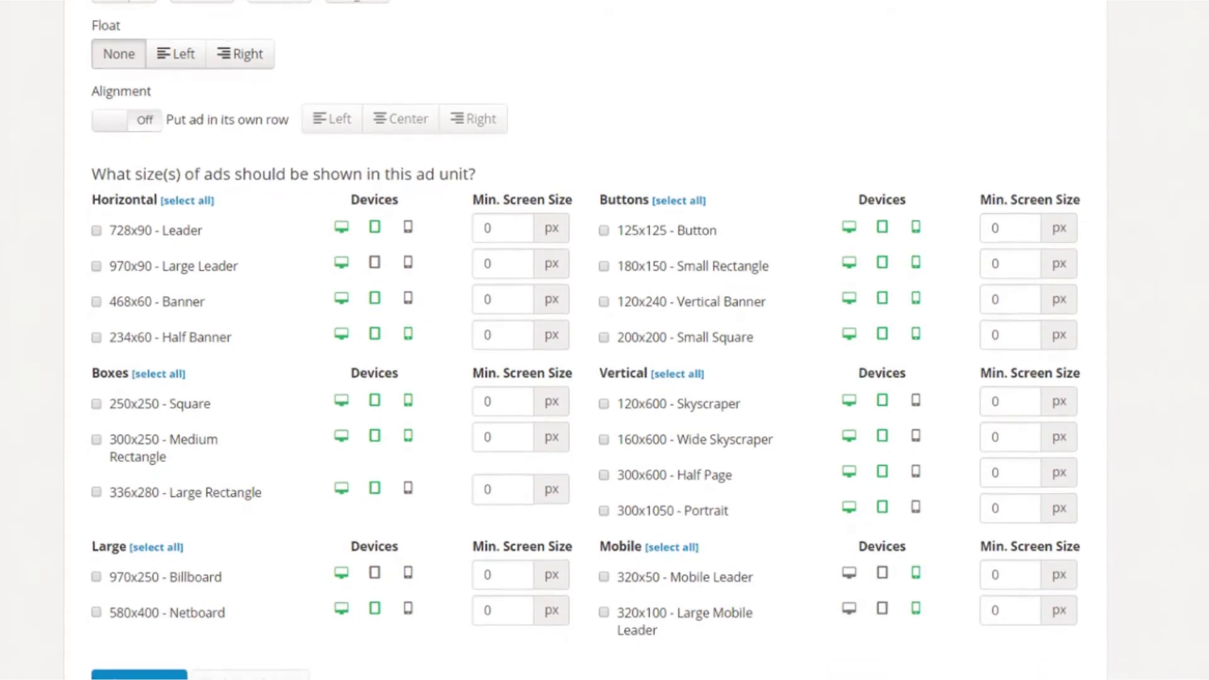
scroll(586, 340, down, 1)
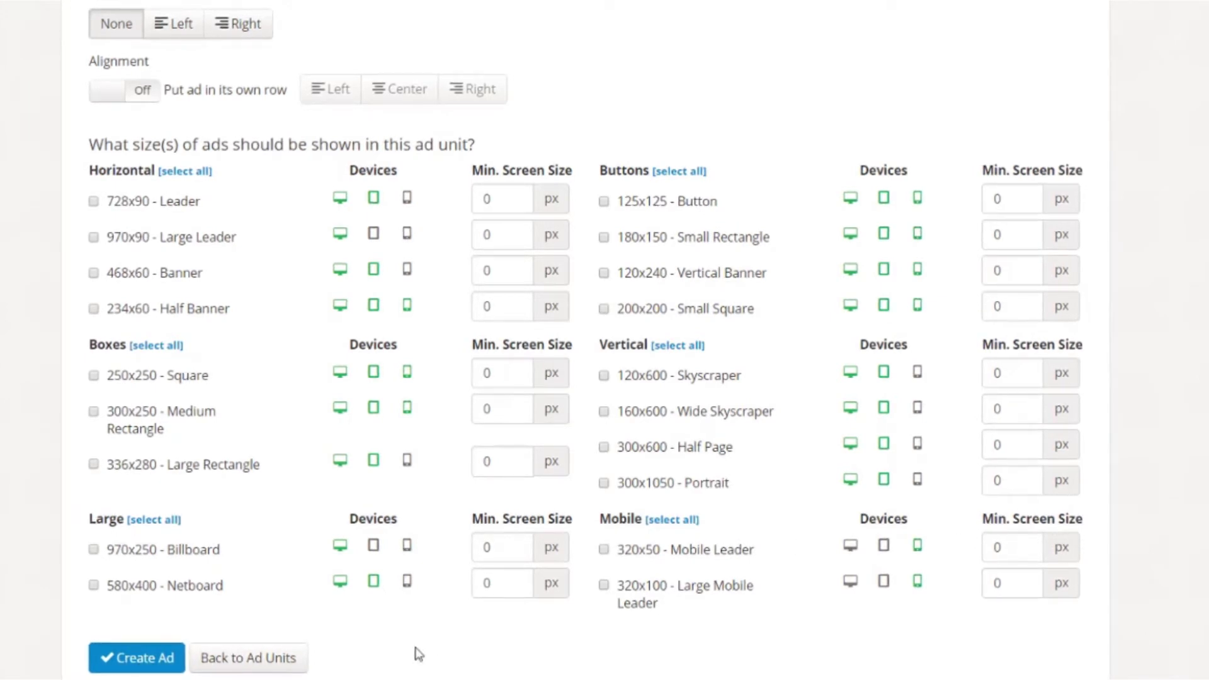
click(146, 348)
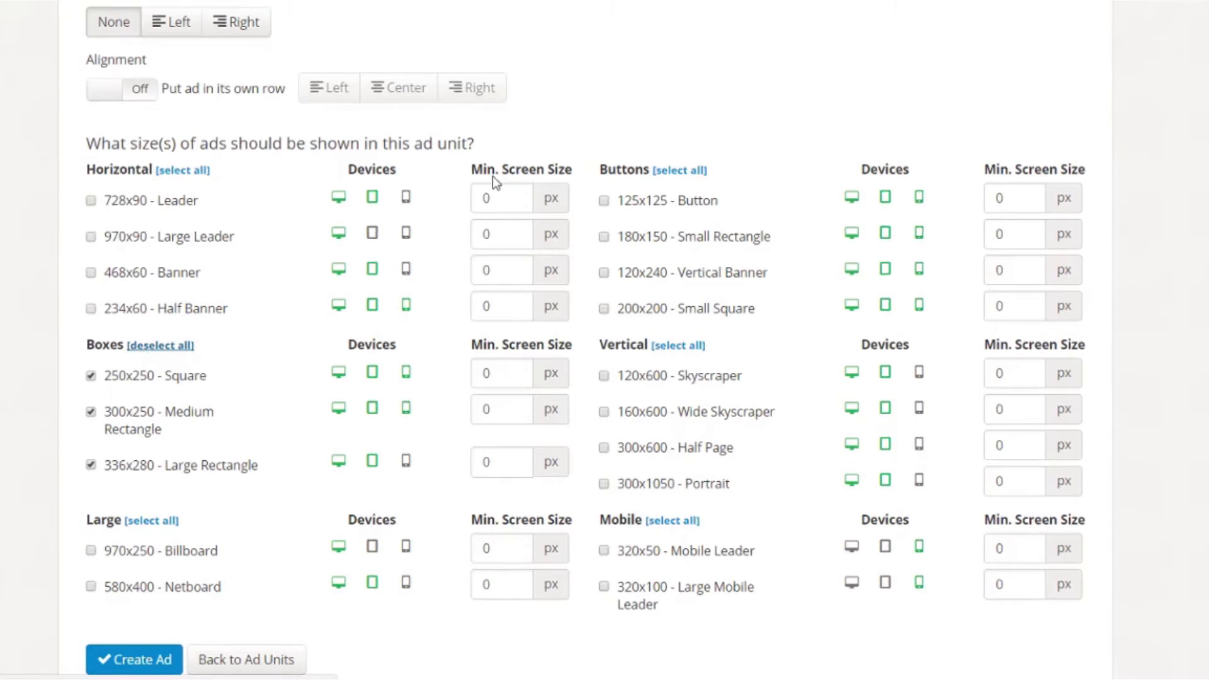
click(671, 171)
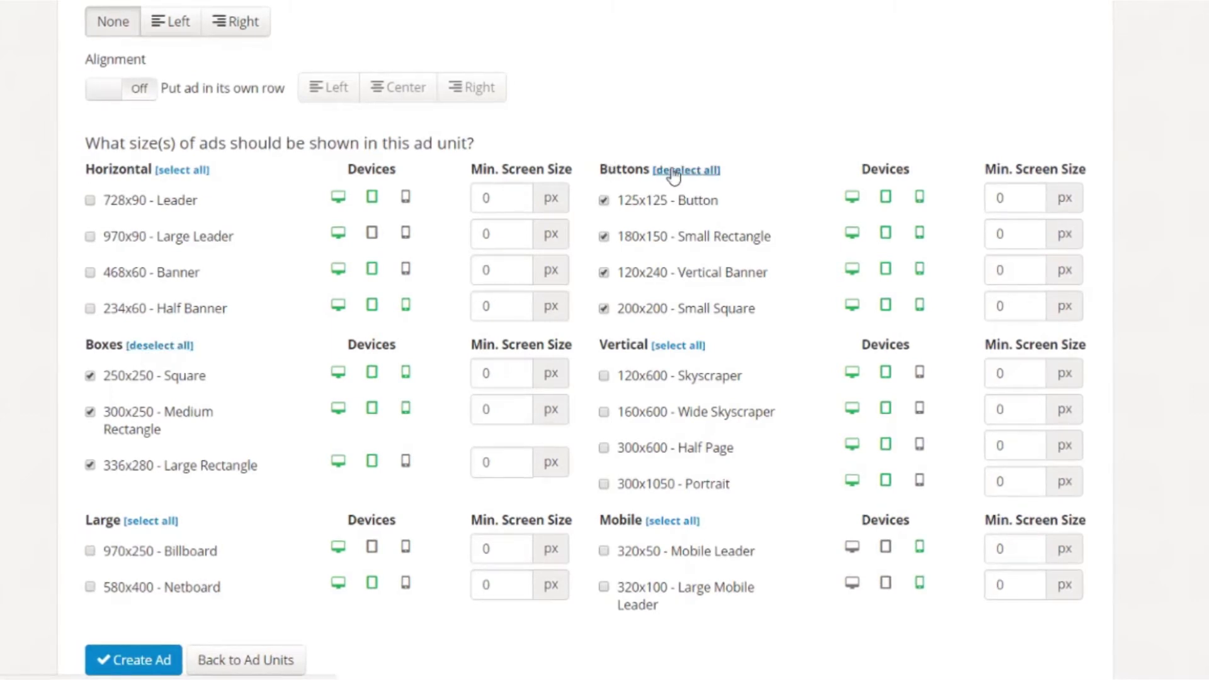
click(680, 347)
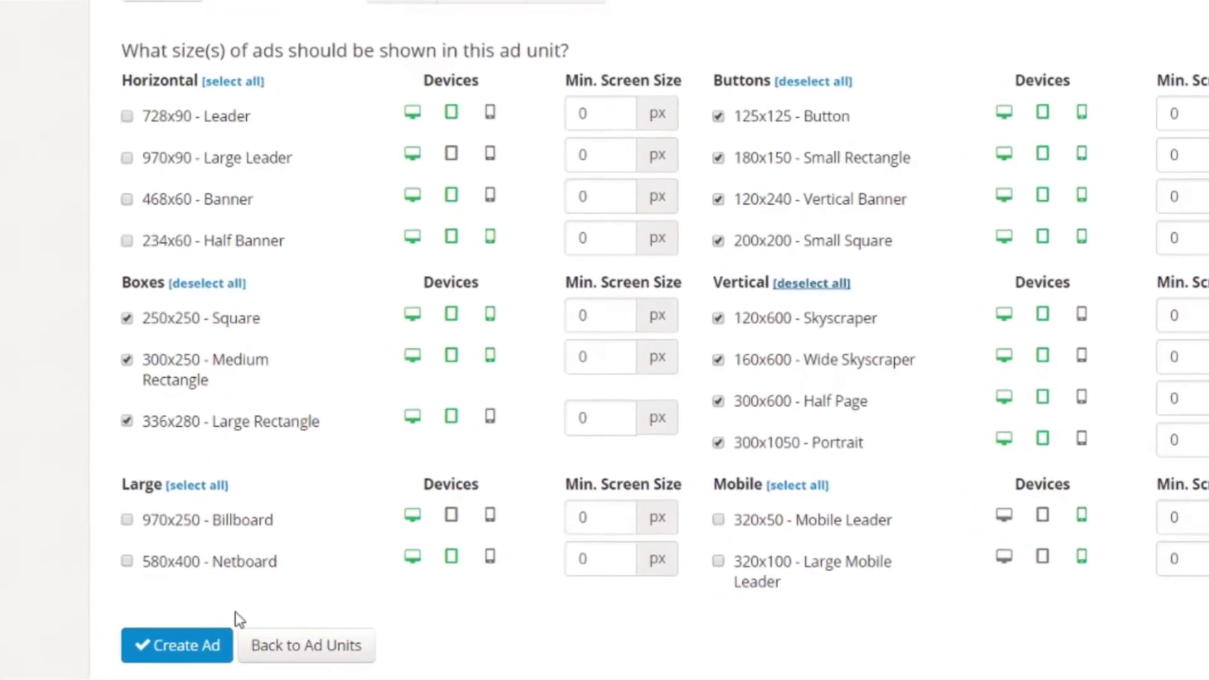
click(185, 646)
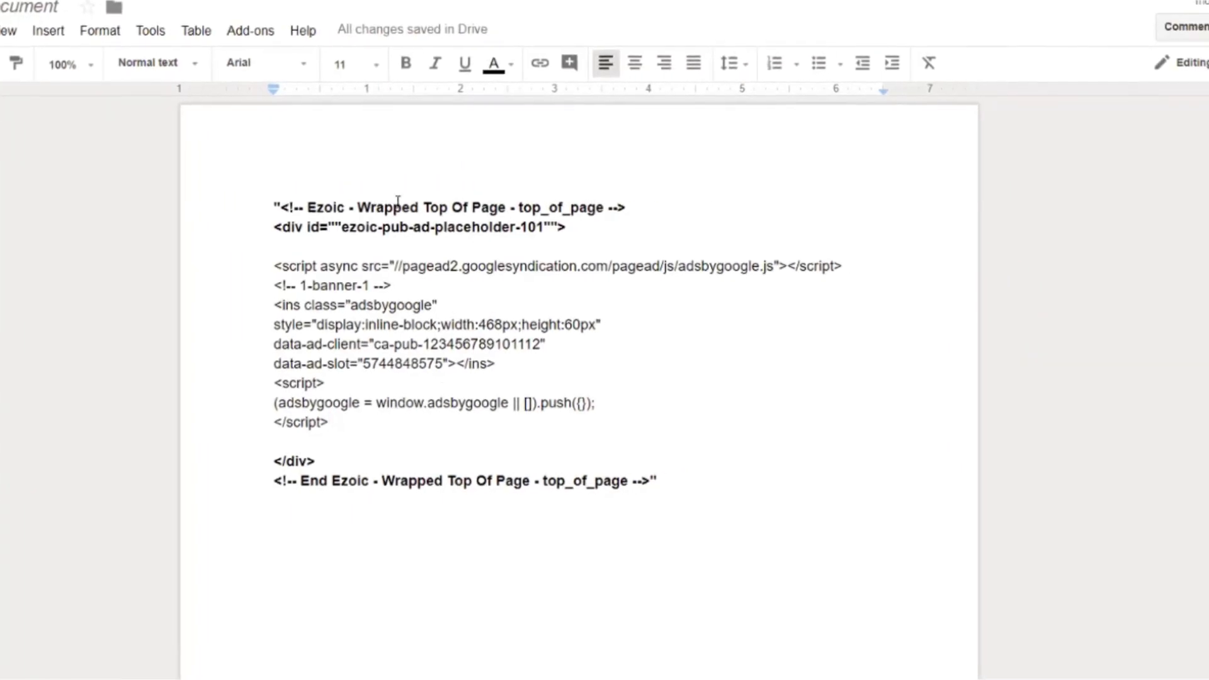
Step: In the Google Doc, highlight the AdSense script, then the opening Ezoic comment and div lines
click(275, 265)
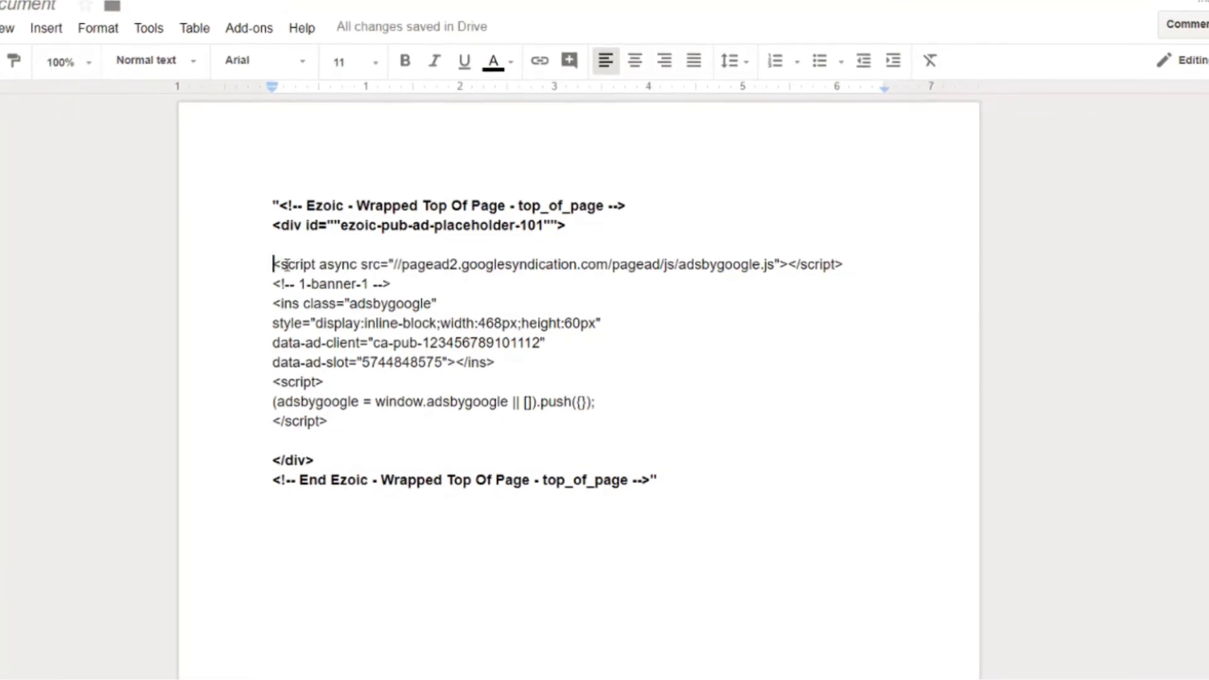
drag(286, 264, 483, 412)
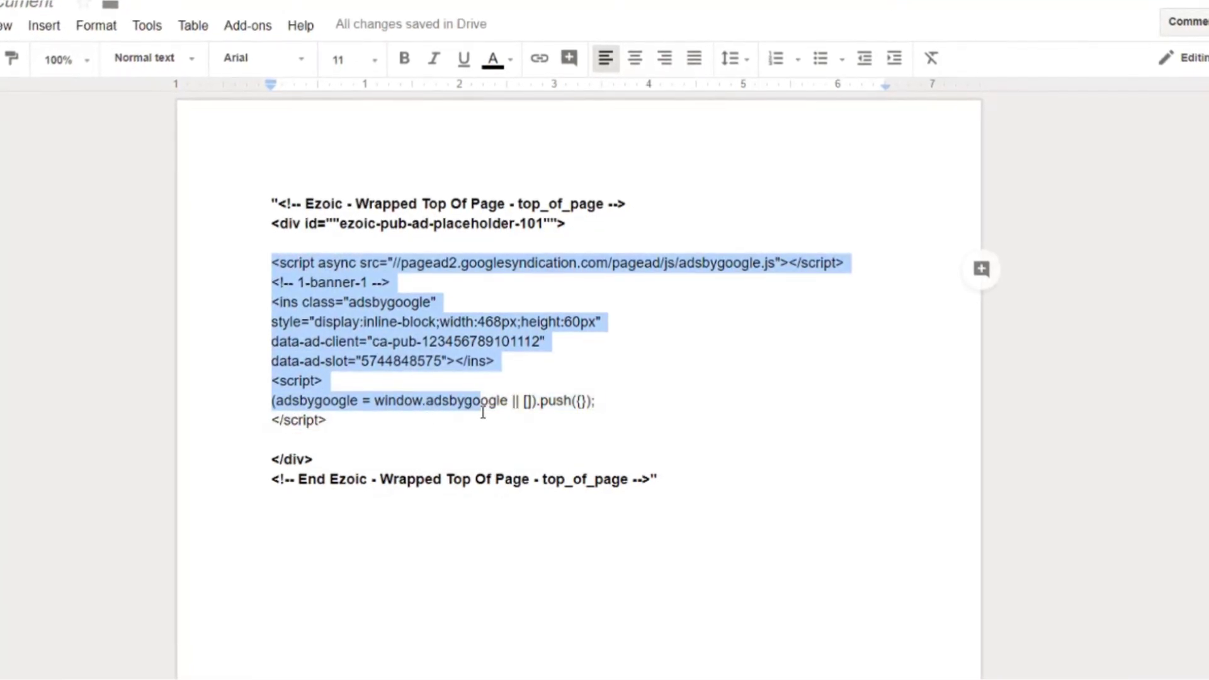
drag(483, 412, 550, 428)
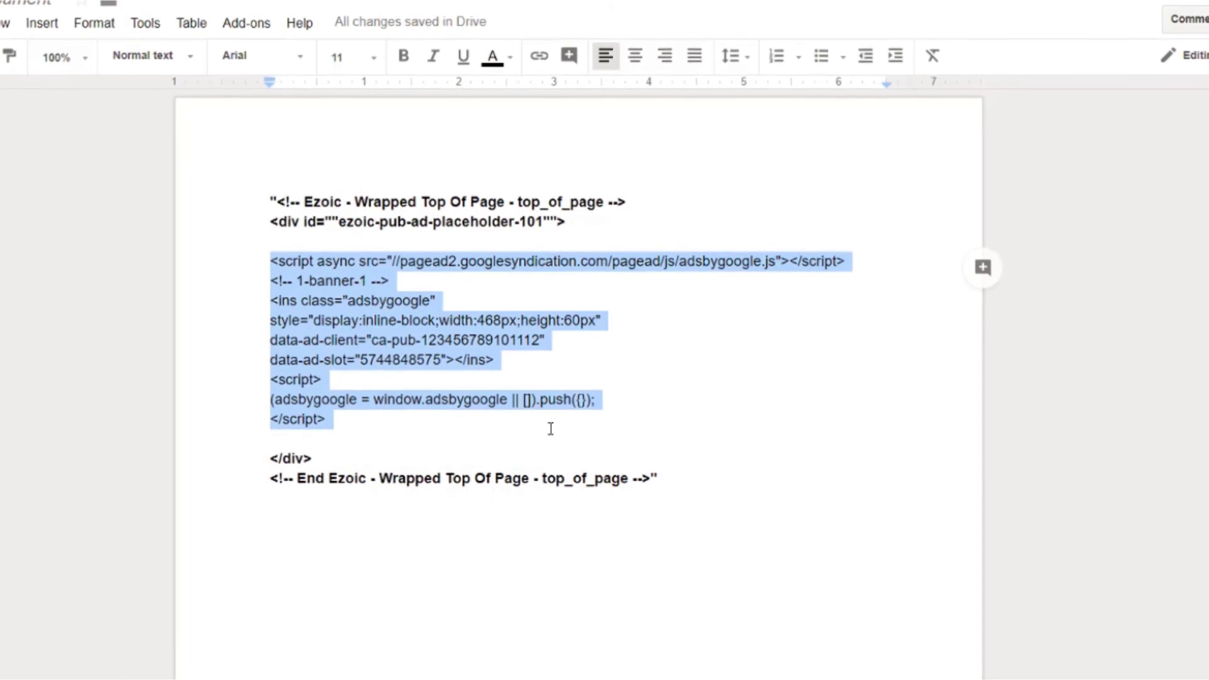
click(587, 214)
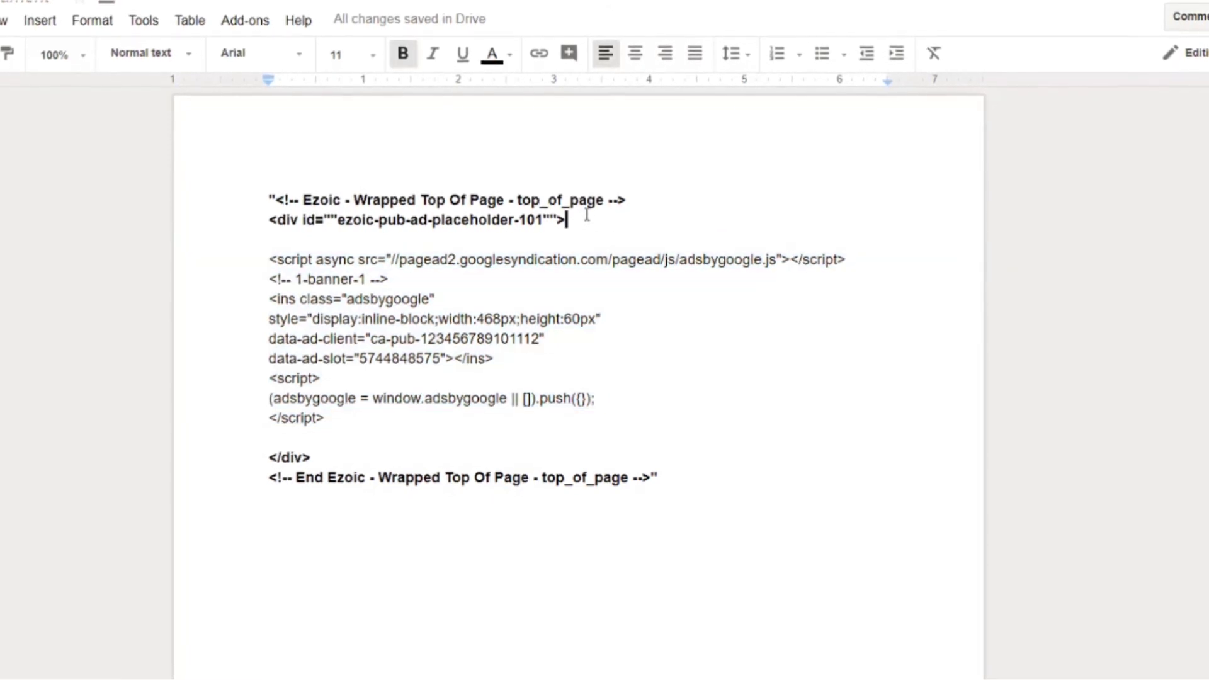
drag(584, 219, 368, 198)
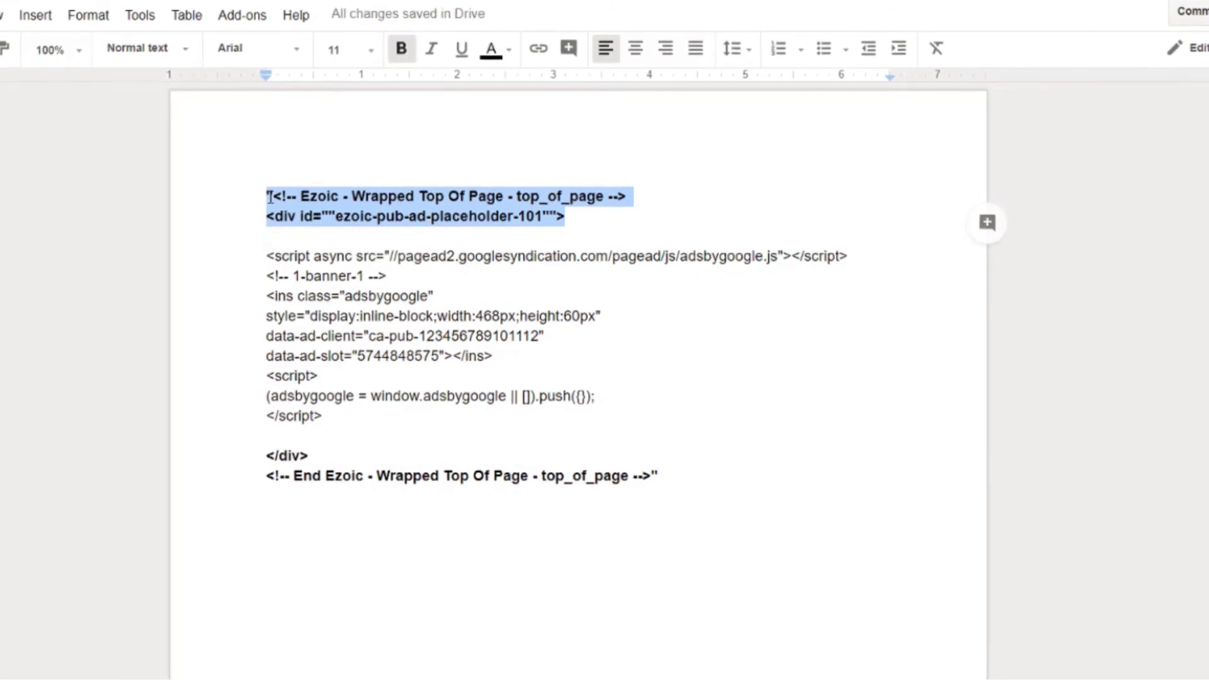
click(576, 223)
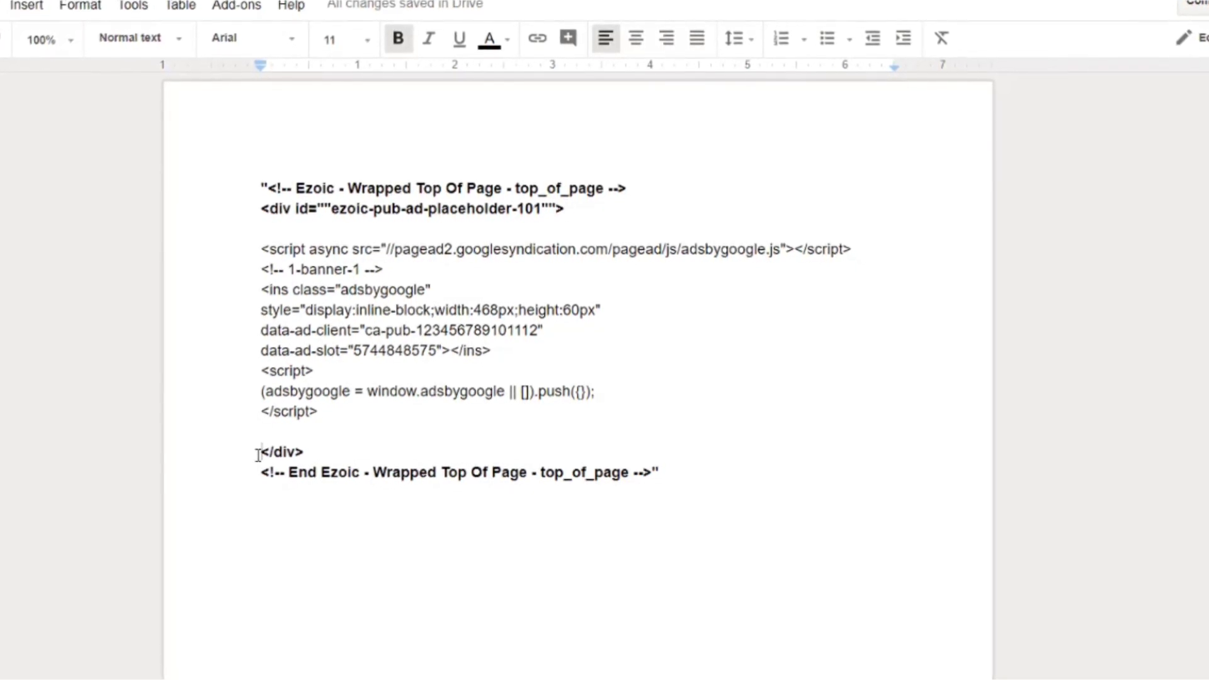
right_click(335, 462)
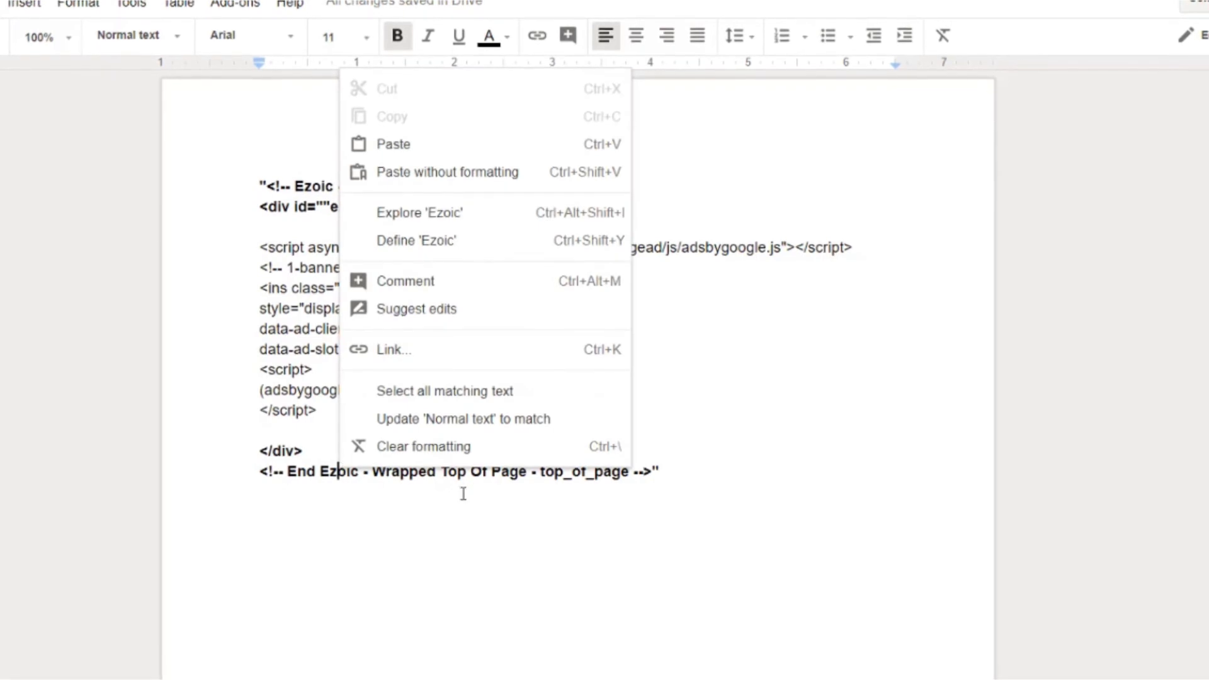
click(476, 512)
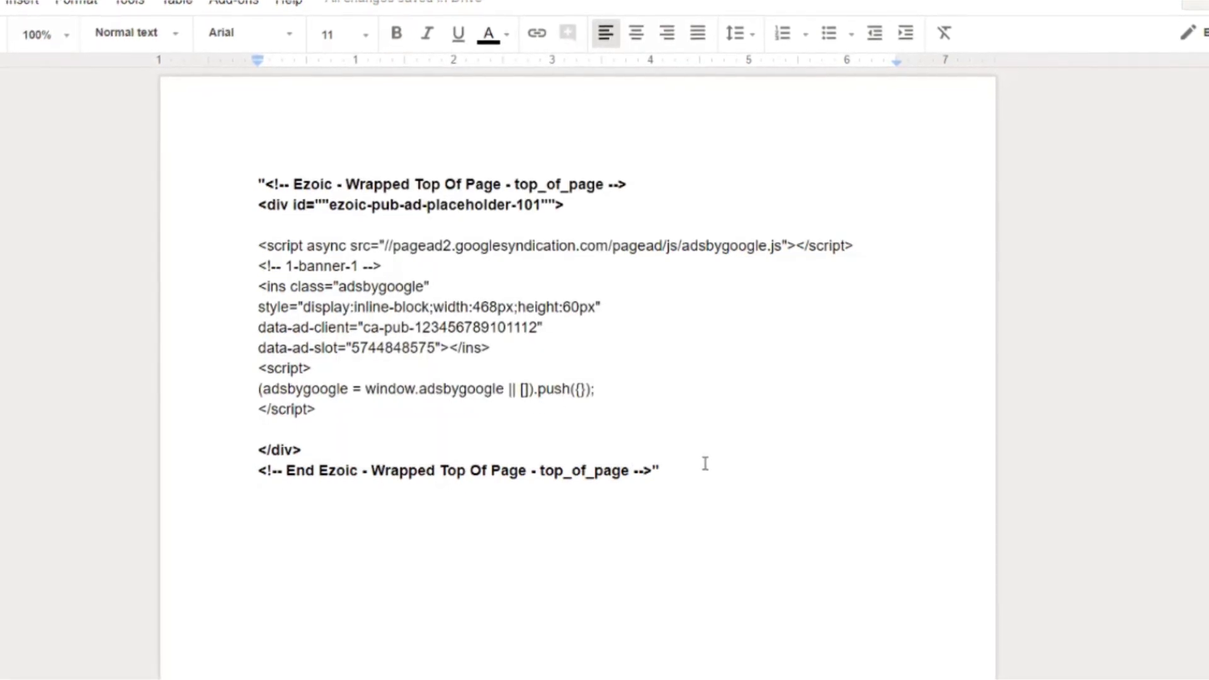